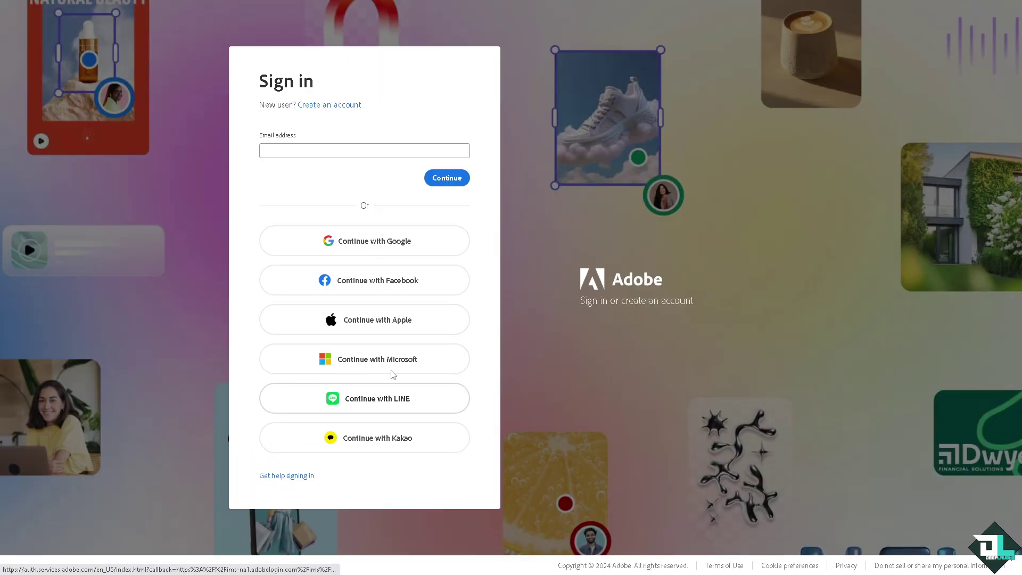
# - Continue past sign-in by choosing to create a new Adobe account
pyautogui.click(349, 105)
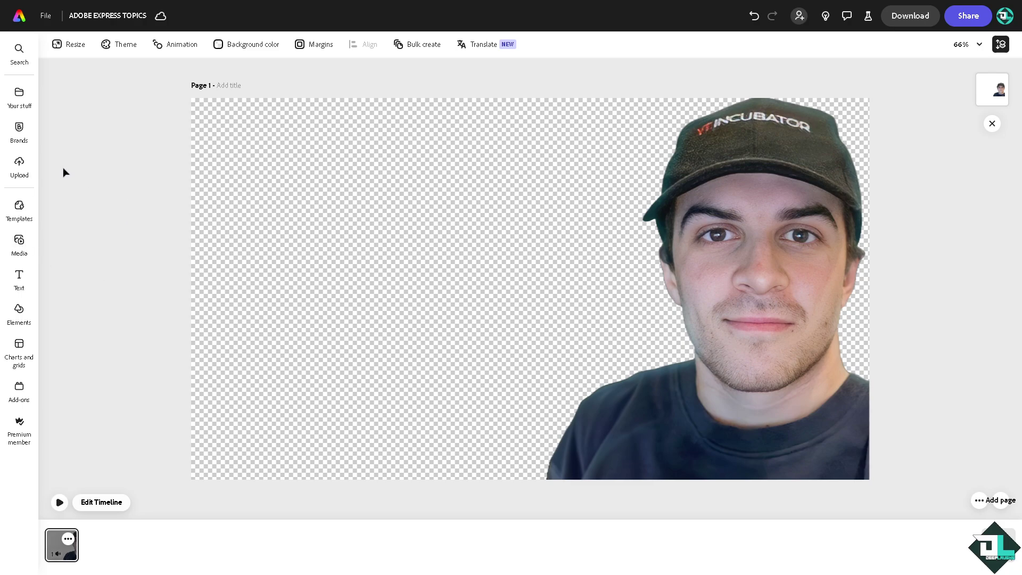
# - Add the How to Make Collage thumbnail from Deep Laughs brand assets, shifted left
pyautogui.click(19, 132)
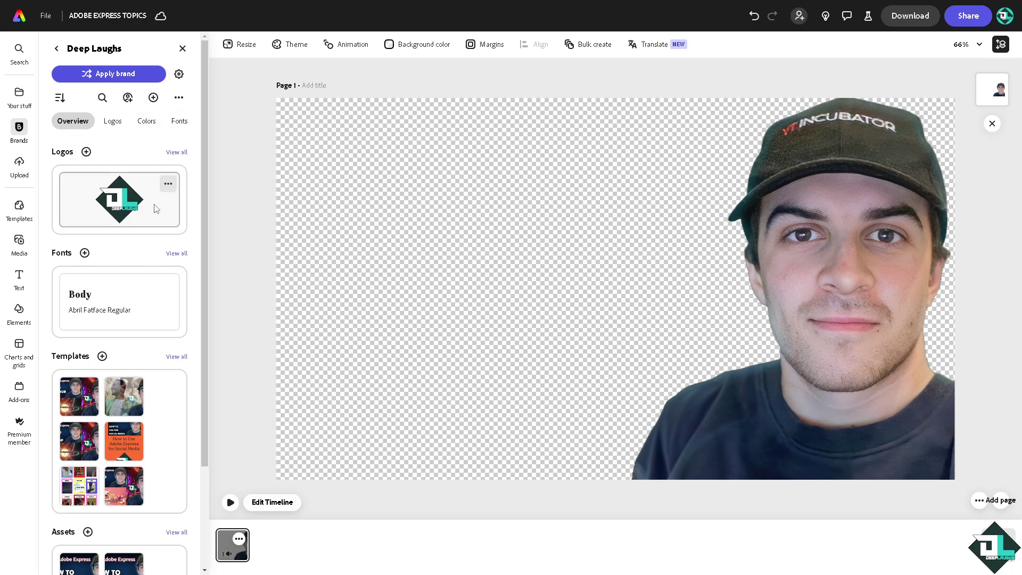
pyautogui.click(179, 122)
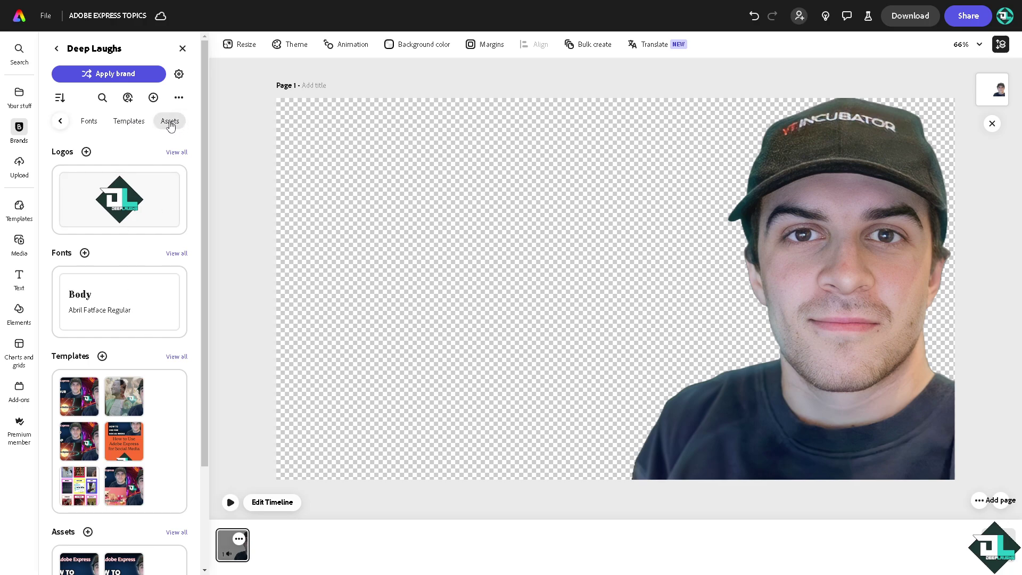
pyautogui.click(170, 122)
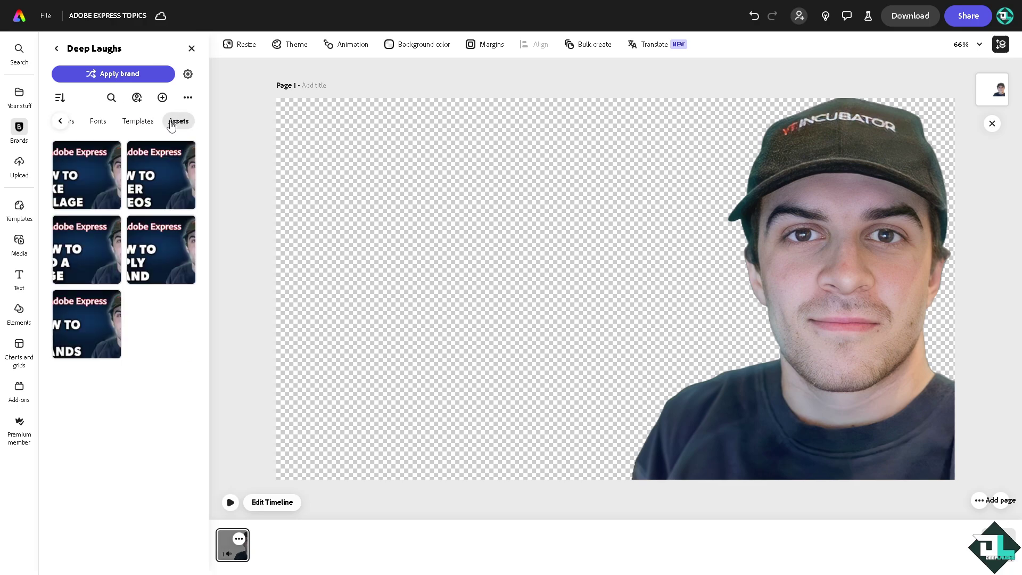
pyautogui.click(97, 197)
pyautogui.moveTo(572, 284); pyautogui.dragTo(417, 267)
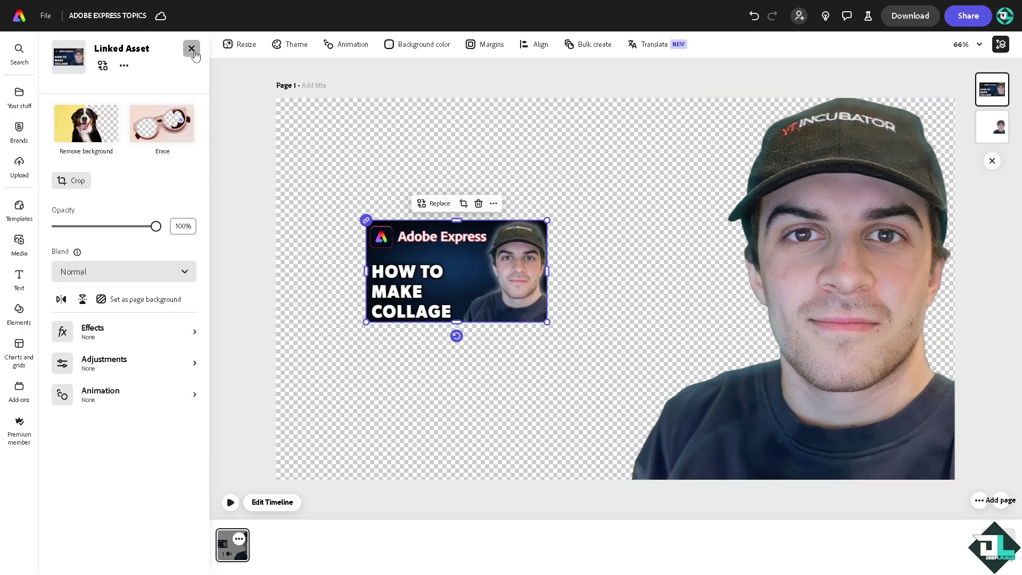
# - Add the Deep Laughs logo from the brand kit's Logos section
pyautogui.click(191, 49)
pyautogui.click(59, 121)
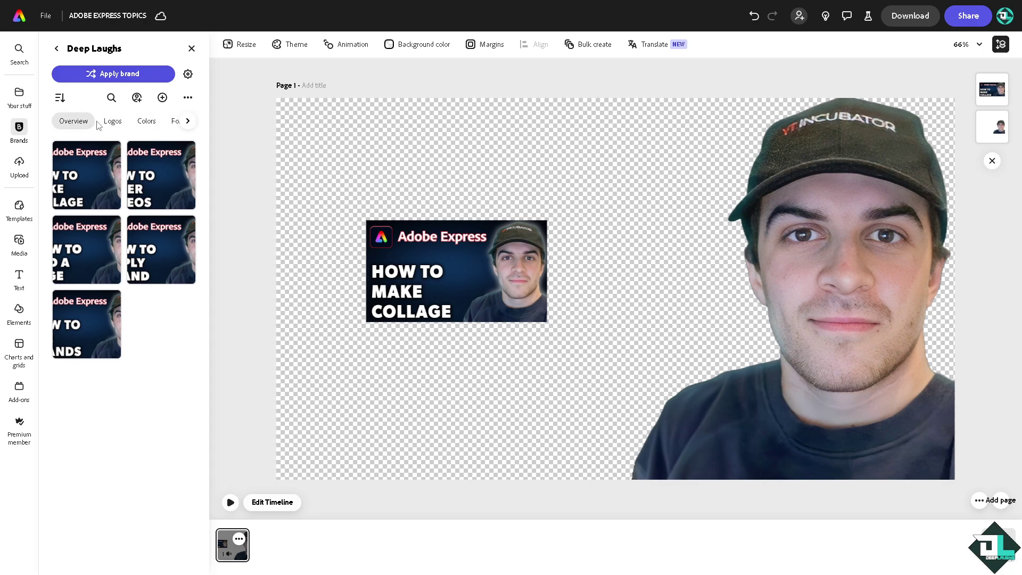
pyautogui.click(112, 121)
pyautogui.click(90, 177)
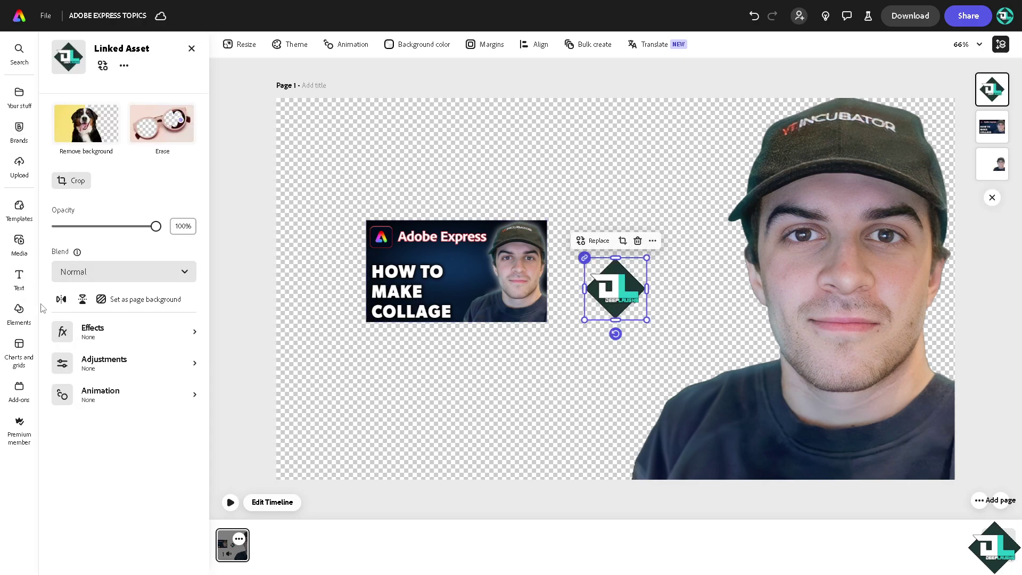
# - Add a stock photo of three friends, shrunk into the top-left corner
pyautogui.click(19, 244)
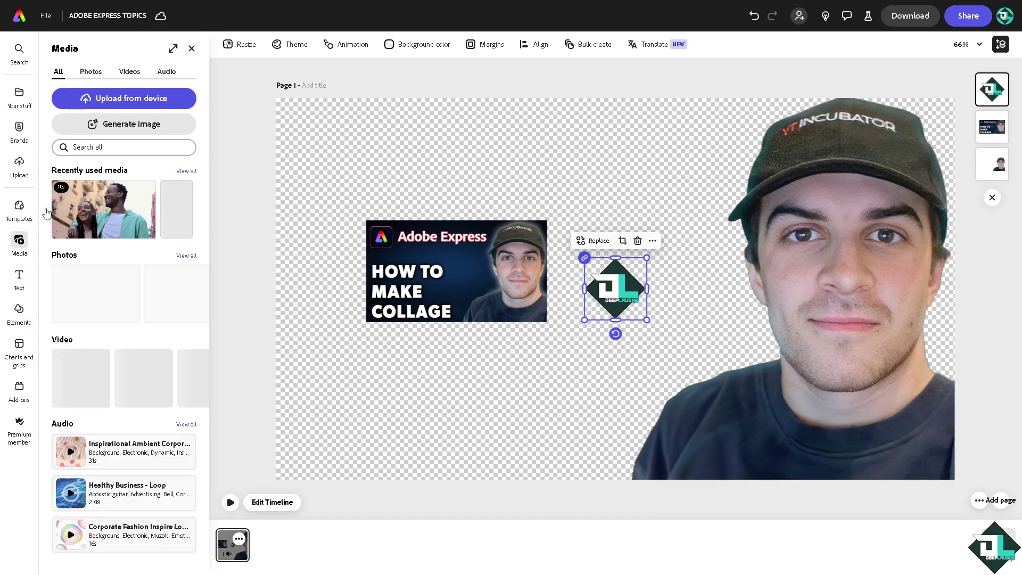
pyautogui.click(91, 72)
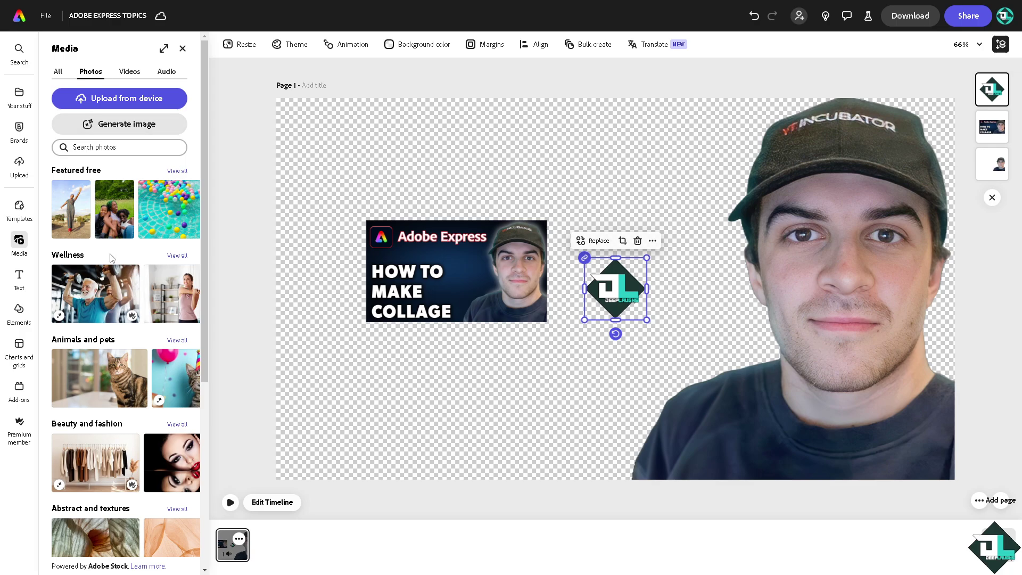
pyautogui.click(111, 229)
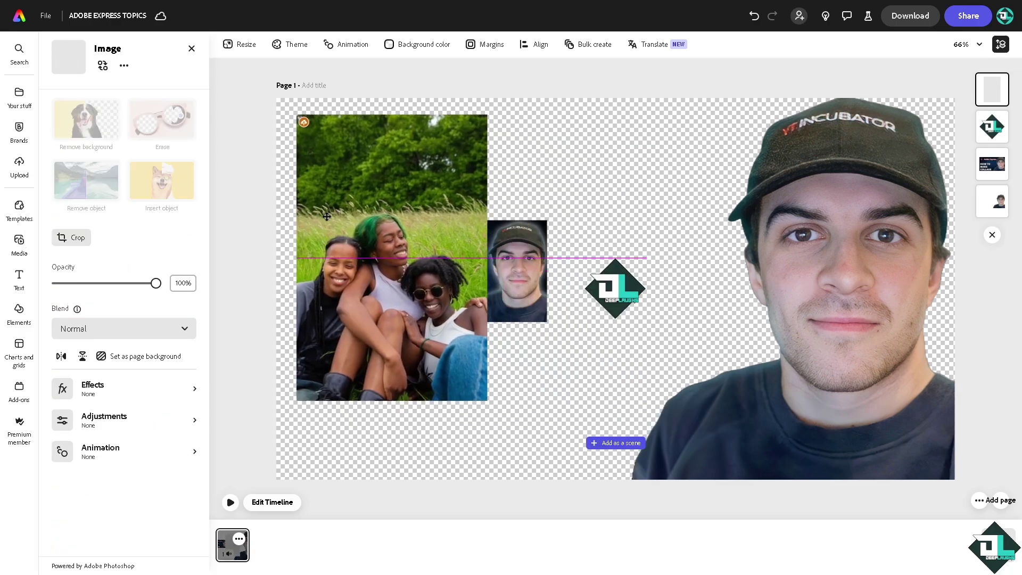
pyautogui.moveTo(470, 383); pyautogui.dragTo(363, 227)
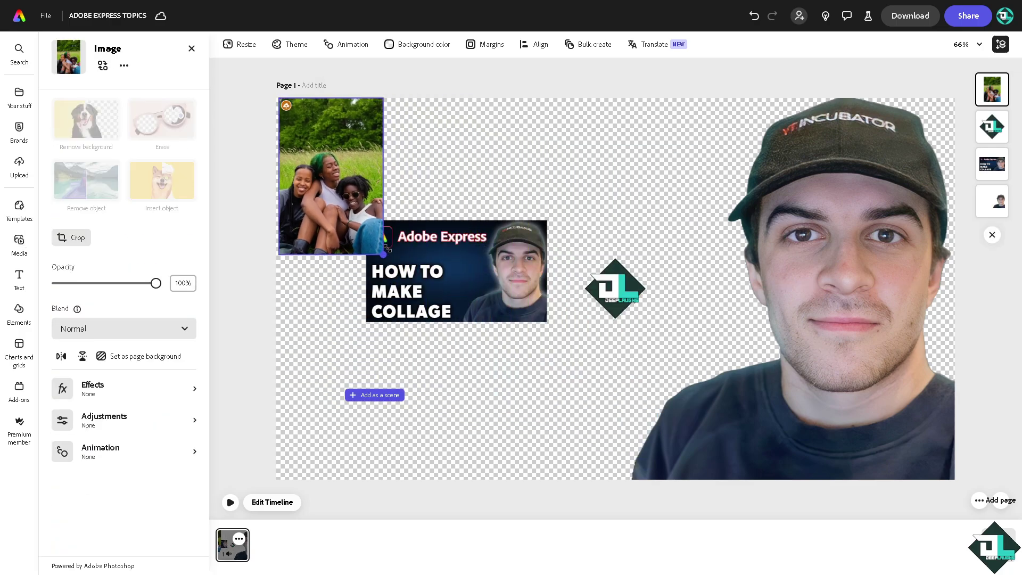
pyautogui.moveTo(314, 172); pyautogui.dragTo(332, 185)
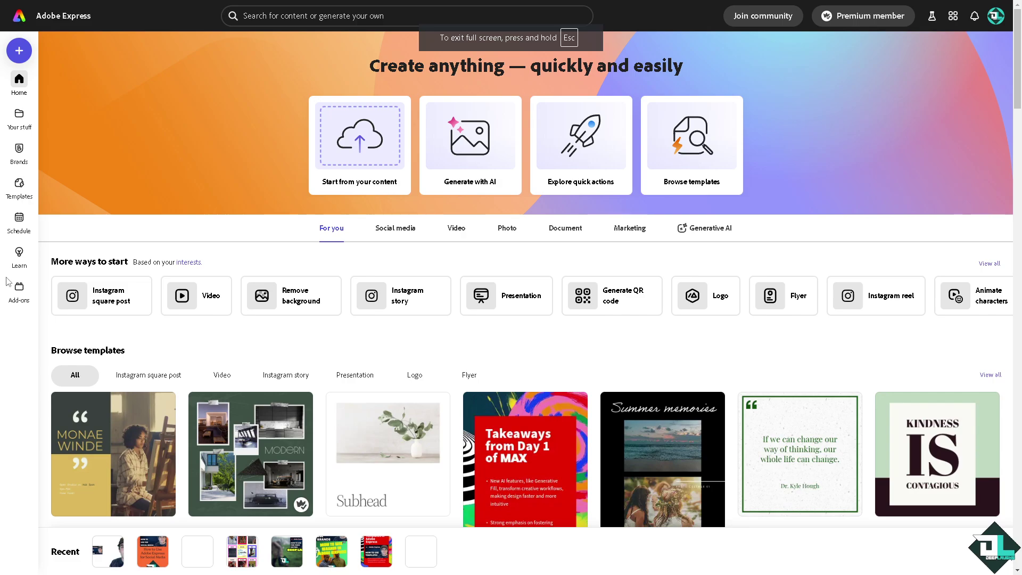
# - Search for COLLAGE and open a friendship collage template
pyautogui.click(285, 18)
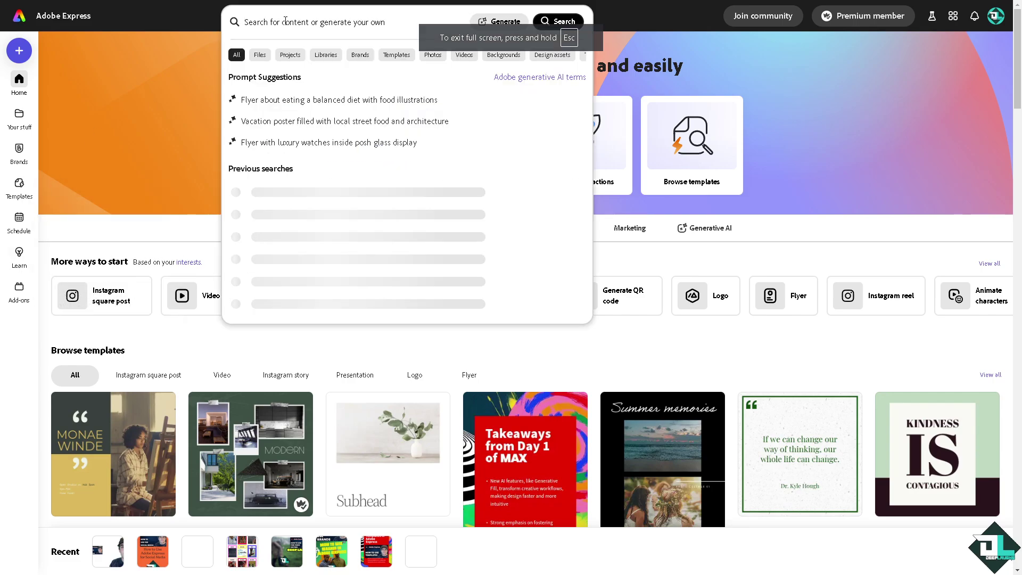
pyautogui.write('COLLAGE')
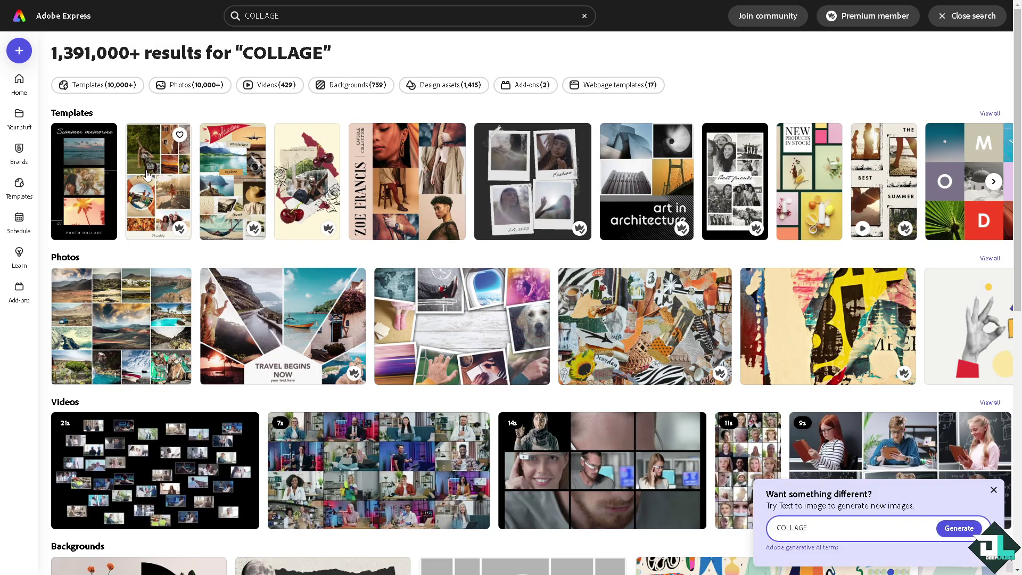
pyautogui.click(151, 166)
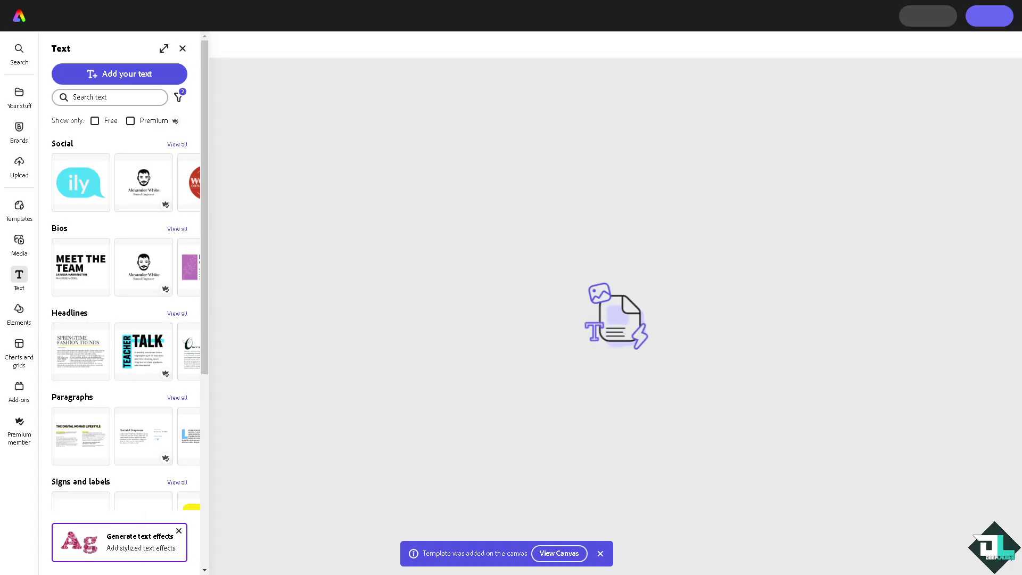
pyautogui.moveTo(19, 167)
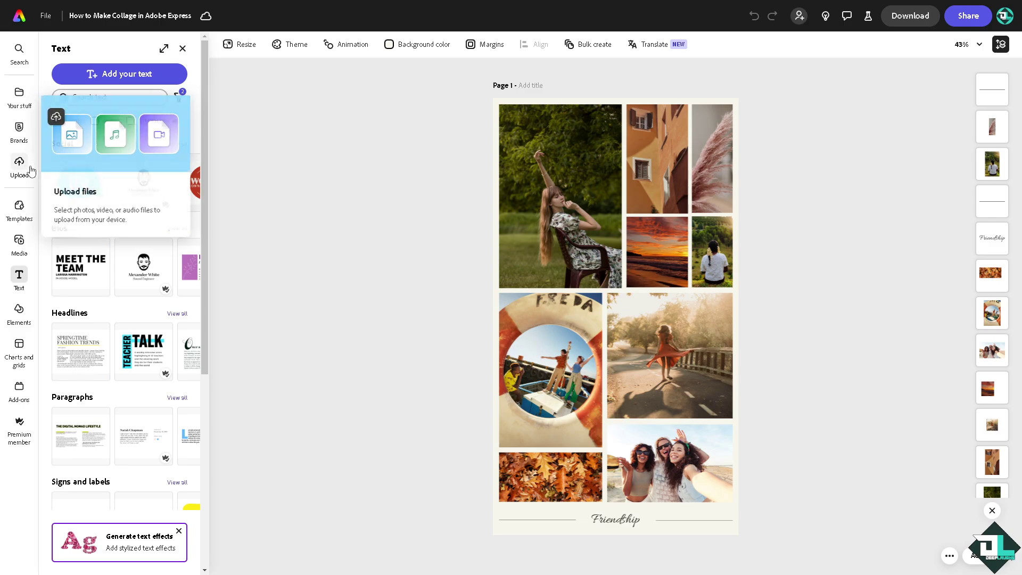
# - Drag the Deep Laughs brand logo onto the centre of the collage
pyautogui.click(20, 129)
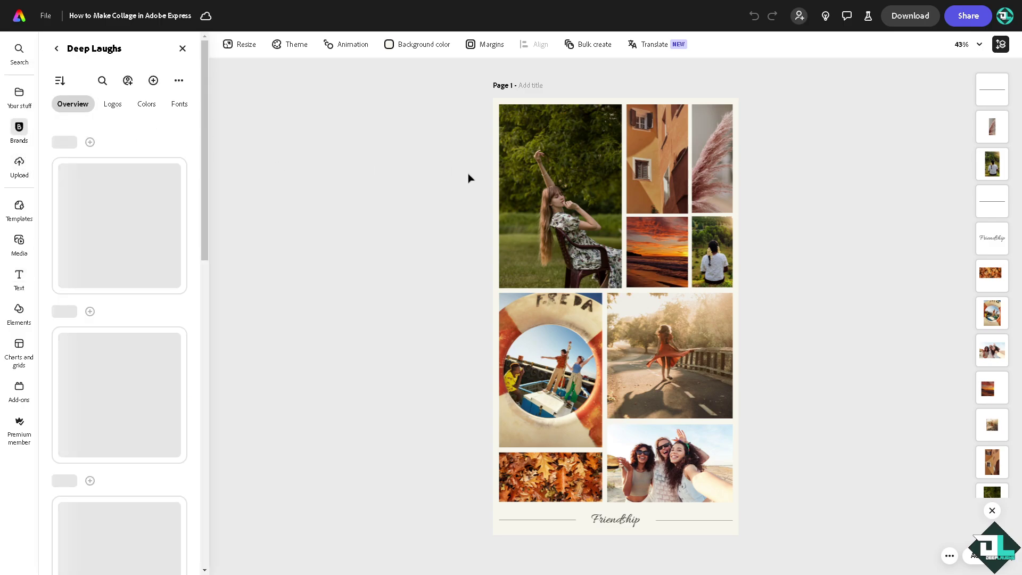
pyautogui.click(525, 176)
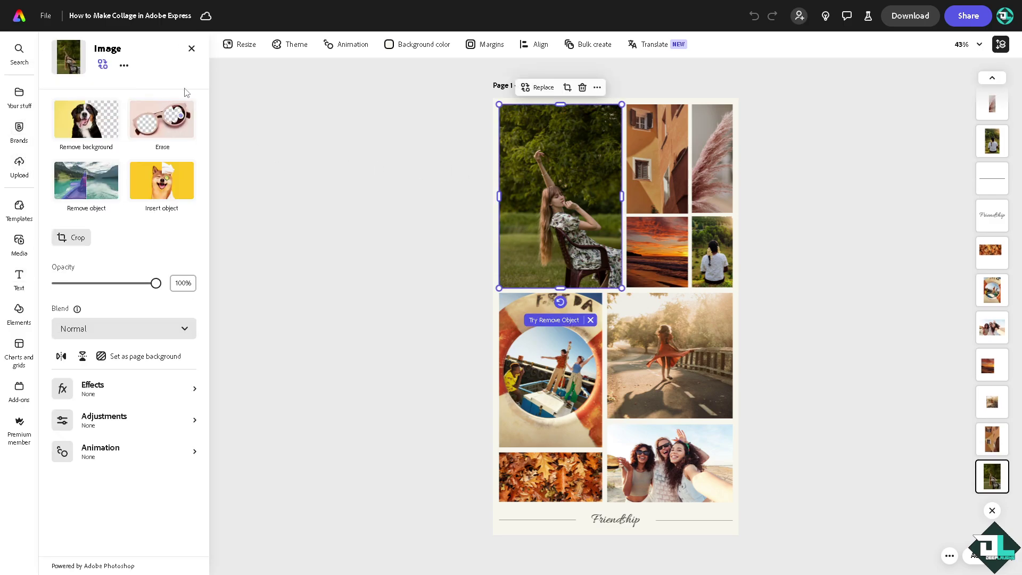
pyautogui.click(191, 49)
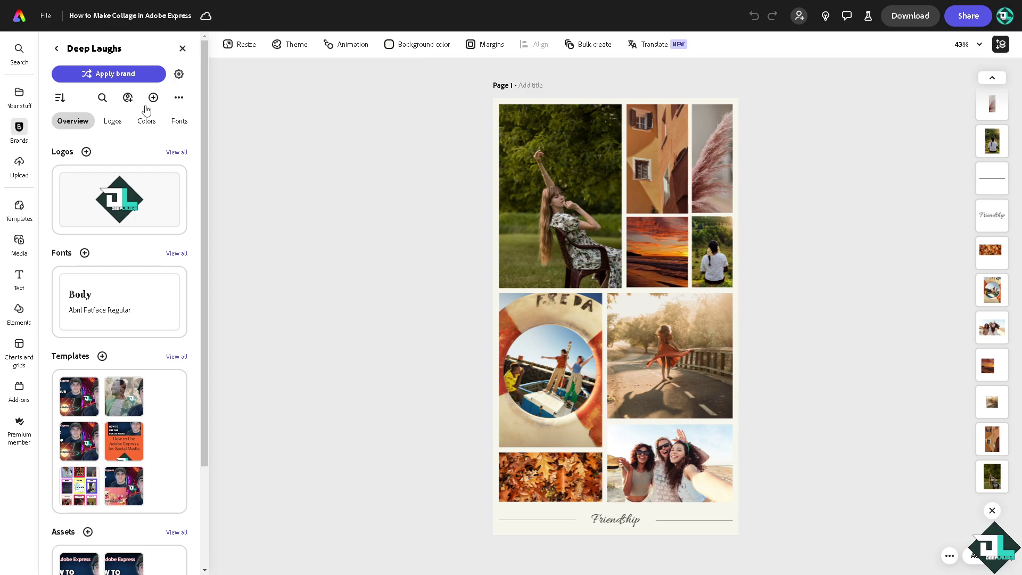
pyautogui.moveTo(122, 201)
pyautogui.mouseDown()
pyautogui.moveTo(626, 315)
pyautogui.moveTo(631, 278)
pyautogui.moveTo(643, 278)
pyautogui.mouseUp()
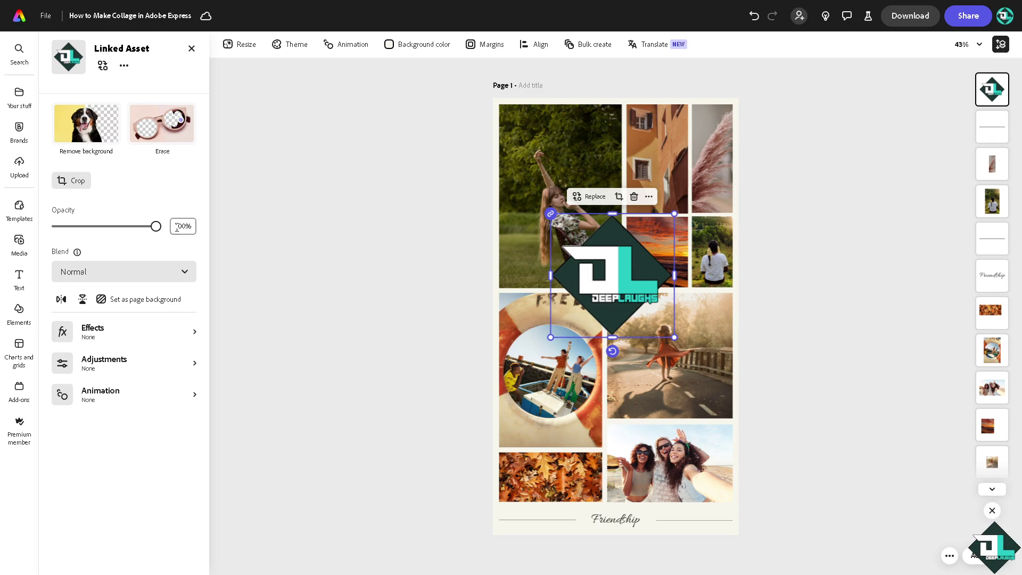
# - Add the How to Make Collage asset thumbnail at the collage's lower right
pyautogui.click(191, 48)
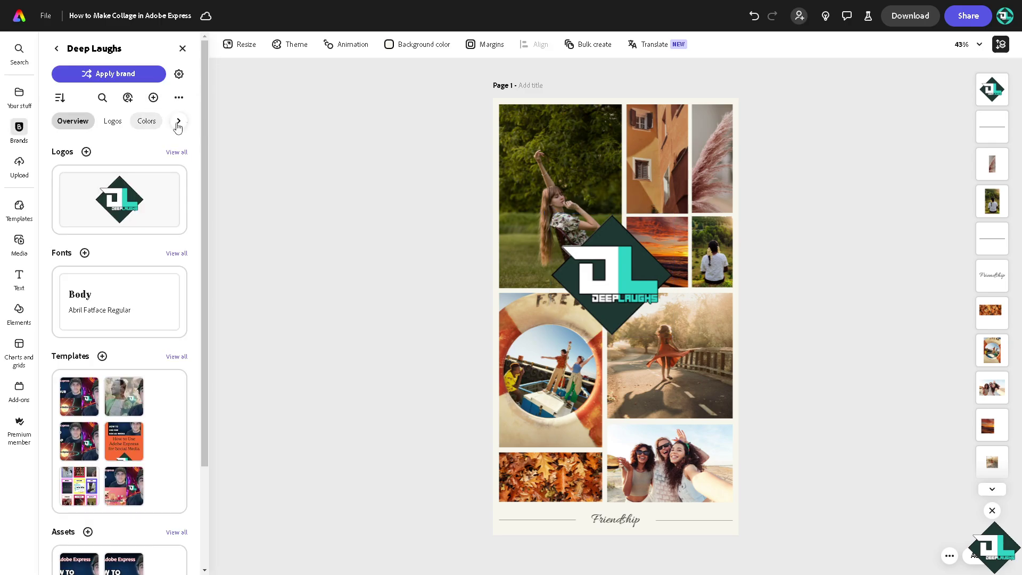
pyautogui.click(177, 124)
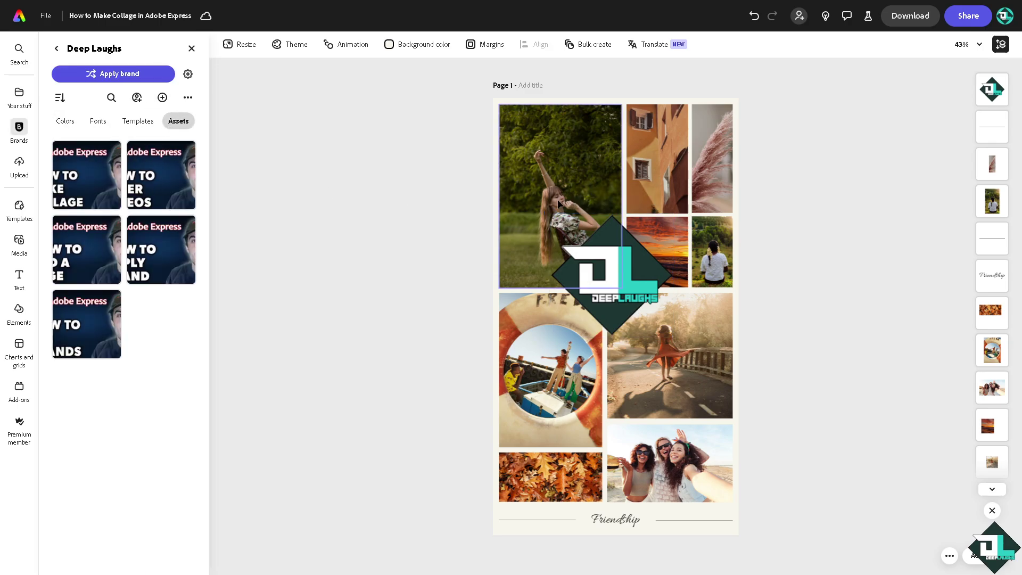
pyautogui.click(115, 188)
pyautogui.moveTo(648, 322)
pyautogui.mouseDown()
pyautogui.moveTo(701, 493)
pyautogui.moveTo(730, 504)
pyautogui.mouseUp()
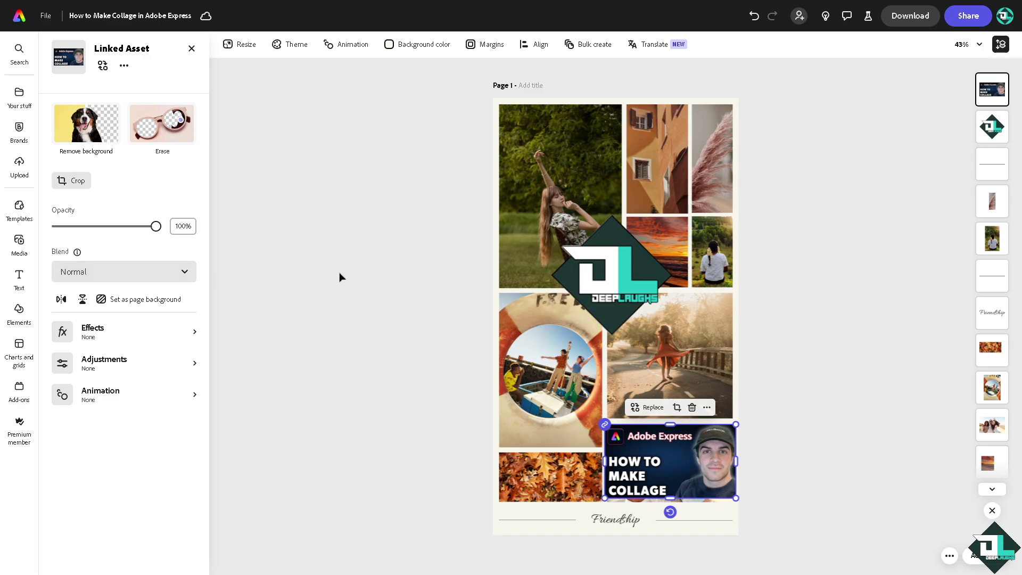
pyautogui.click(192, 50)
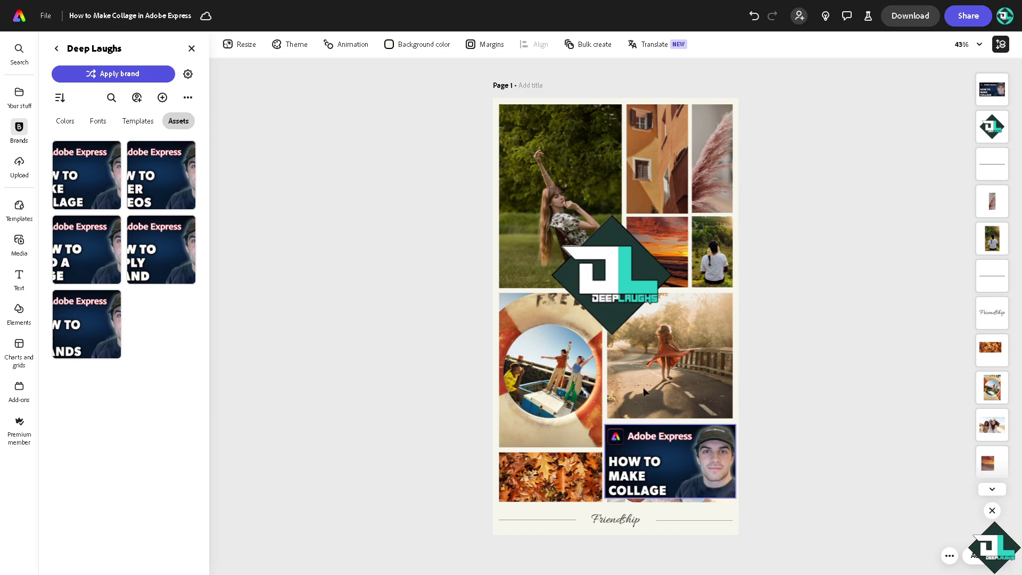
# - Replace the Friendship caption with 'How to Make Collage in Adobe Express' and nudge it up
pyautogui.click(600, 524)
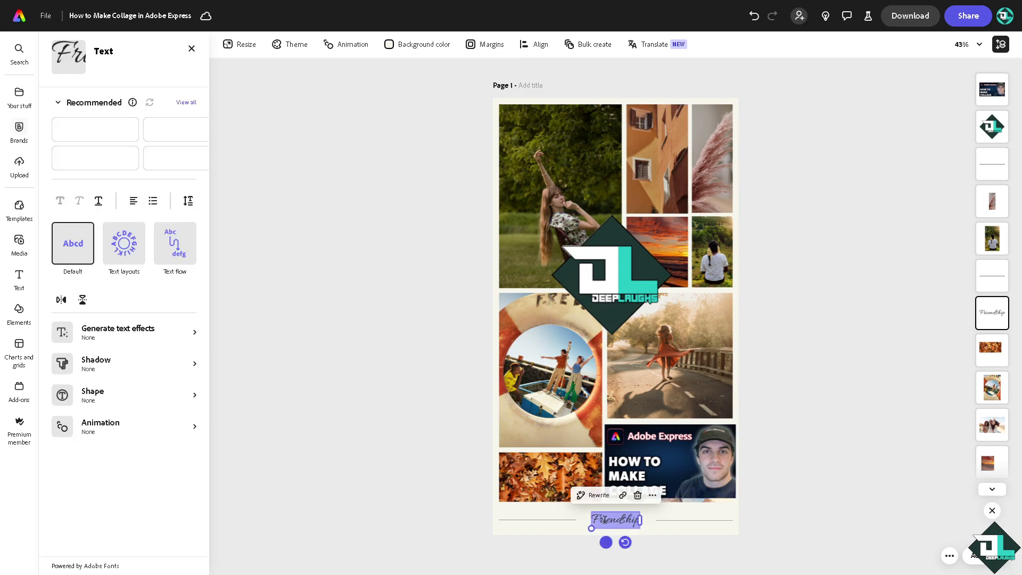
pyautogui.write('How to Make Collage in Adobe Express')
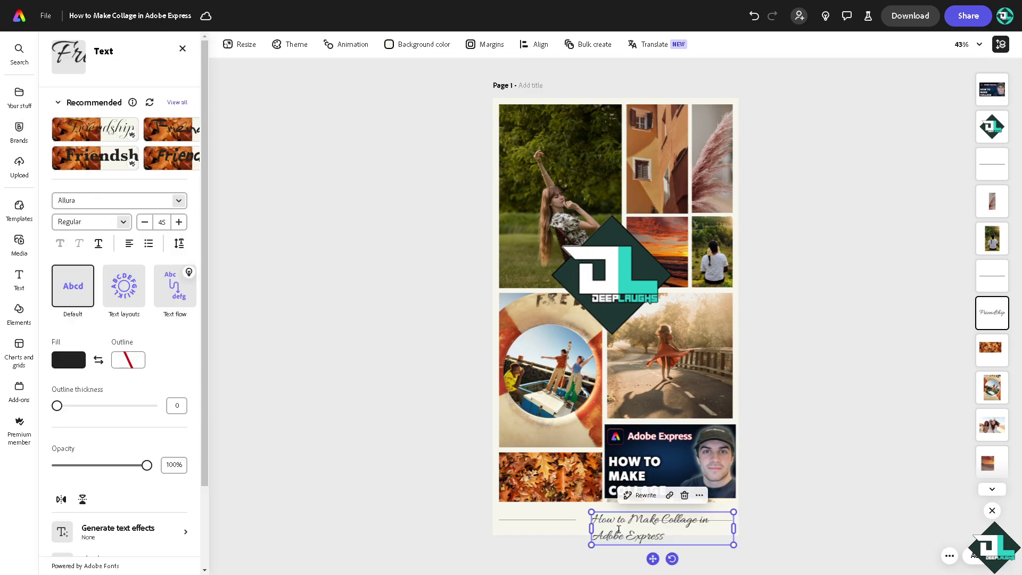
pyautogui.moveTo(648, 521); pyautogui.dragTo(628, 510)
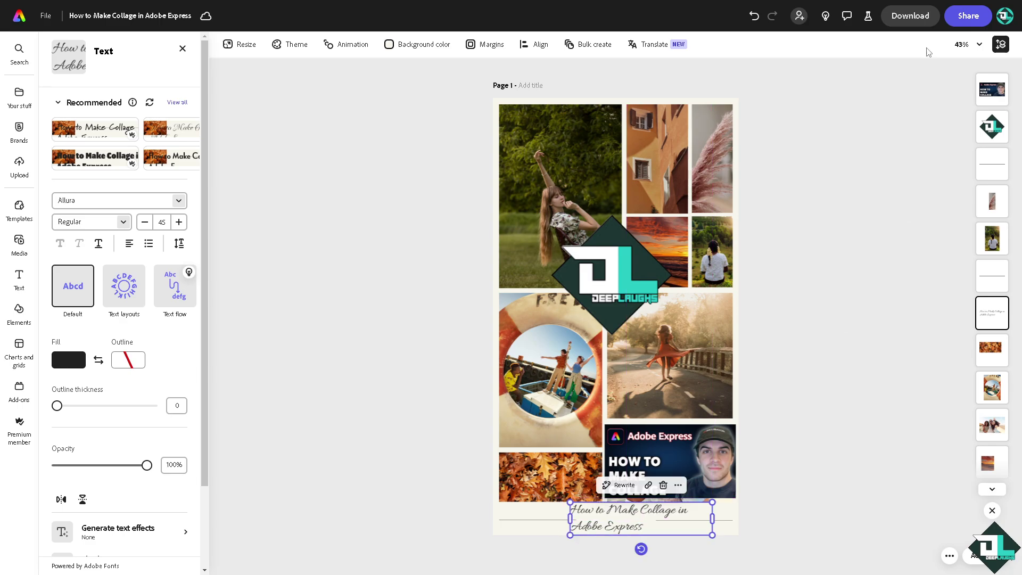
# - Set the download file format to PDF Print
pyautogui.click(912, 20)
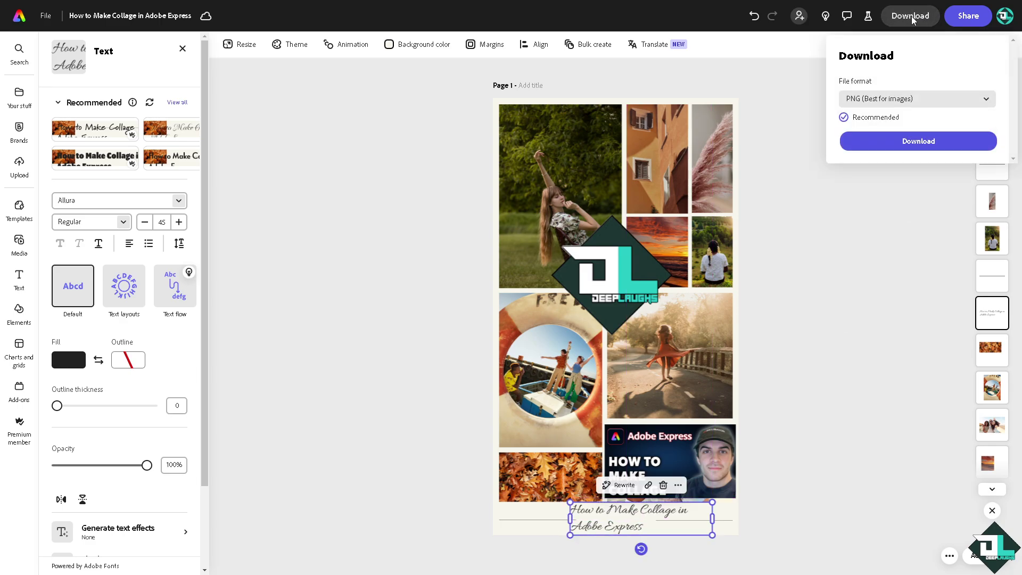
pyautogui.click(900, 107)
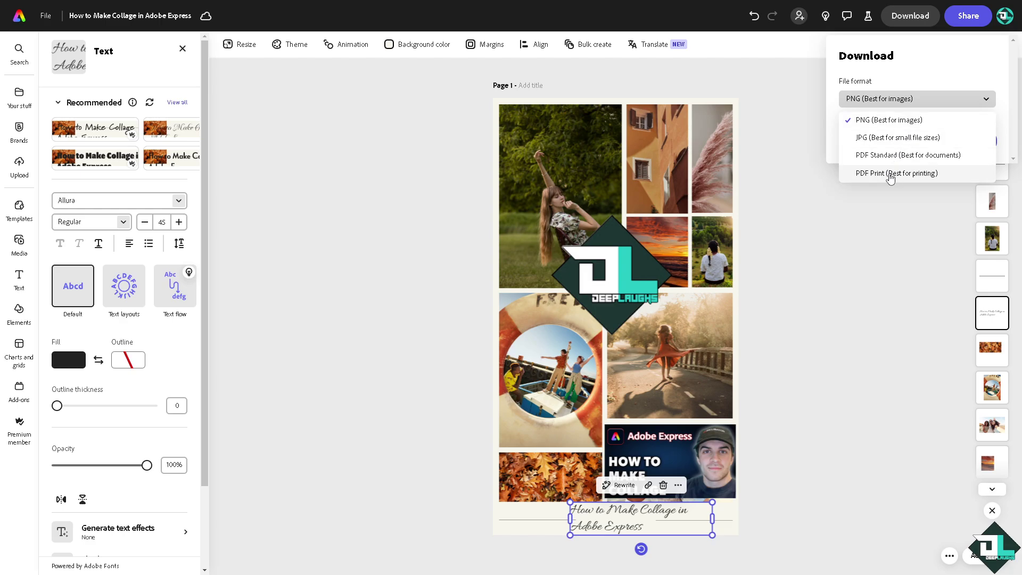
pyautogui.click(891, 175)
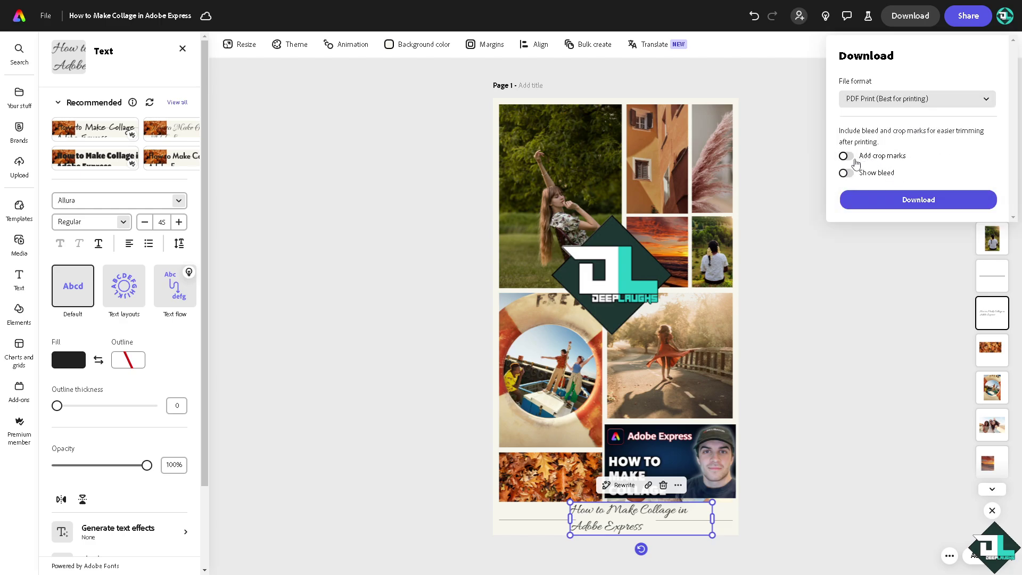
# - Copy a share link for the collage design
pyautogui.click(965, 19)
pyautogui.click(965, 19)
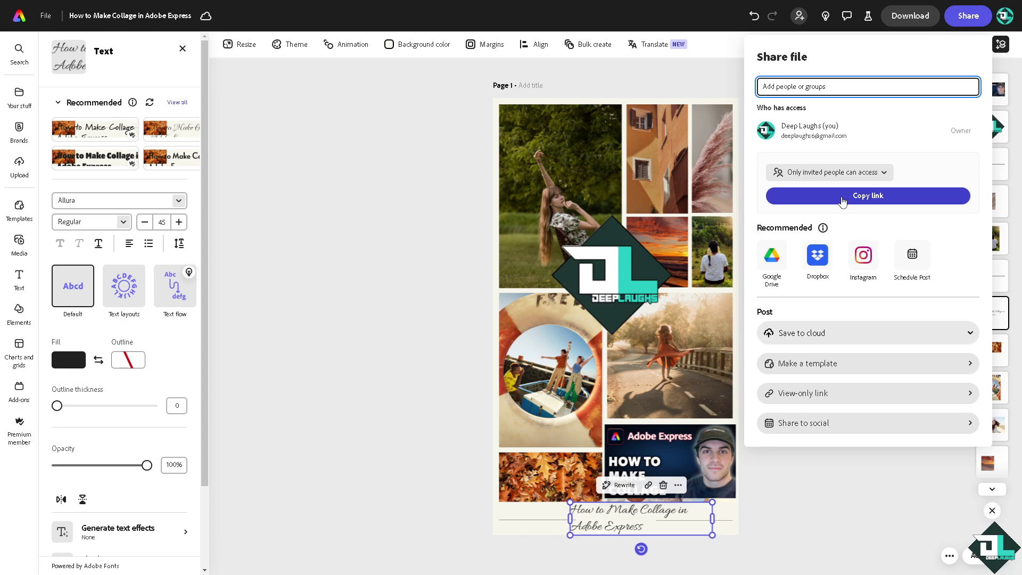
pyautogui.click(843, 196)
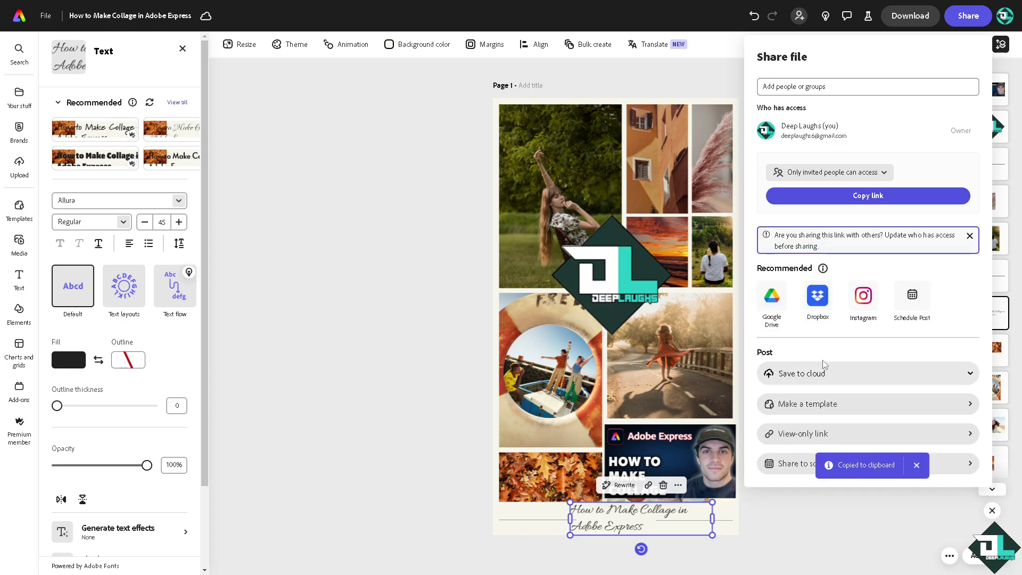
# - Save the design as a template and close the Text panel
pyautogui.click(823, 402)
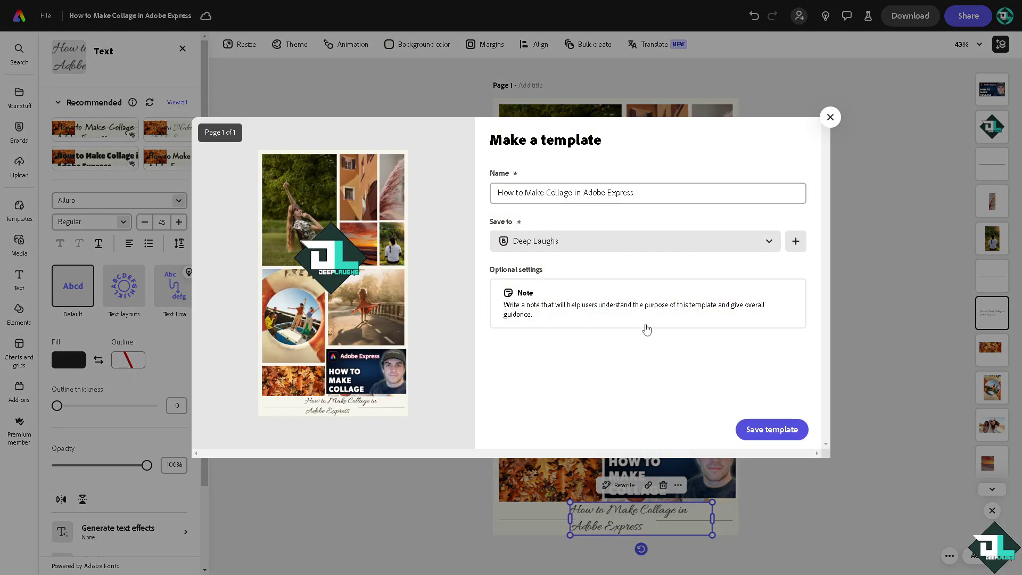
pyautogui.click(788, 437)
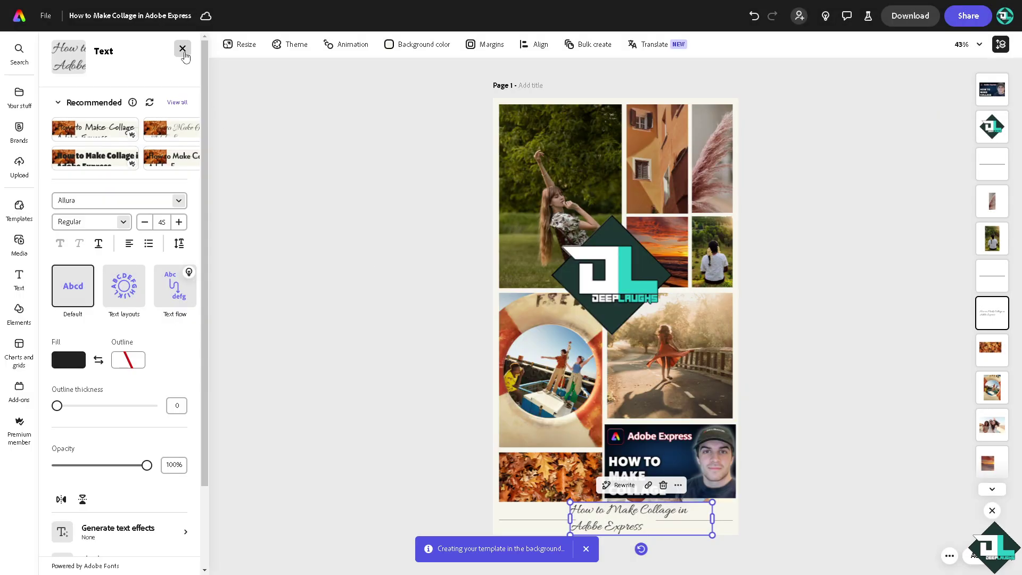
pyautogui.click(182, 49)
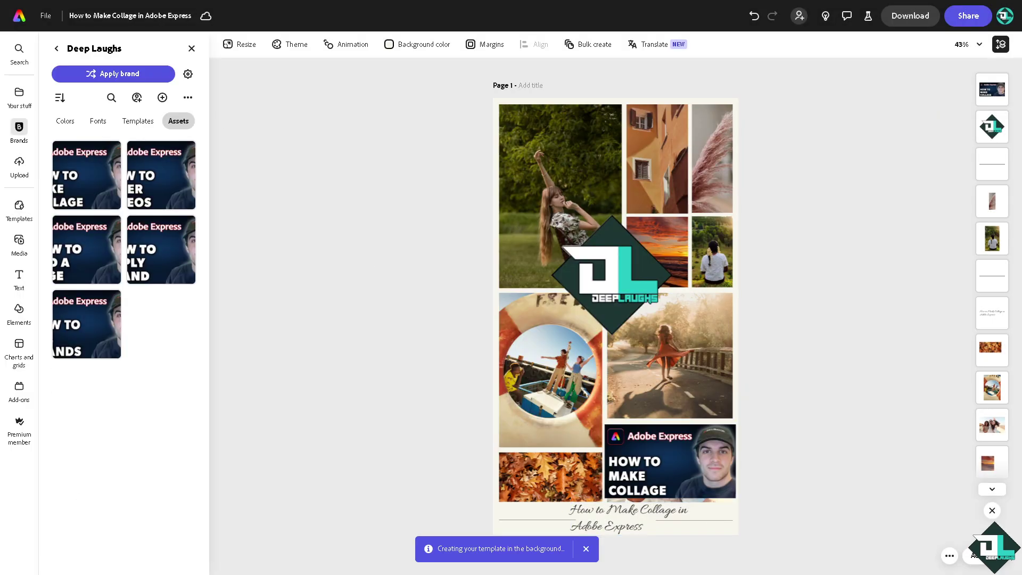